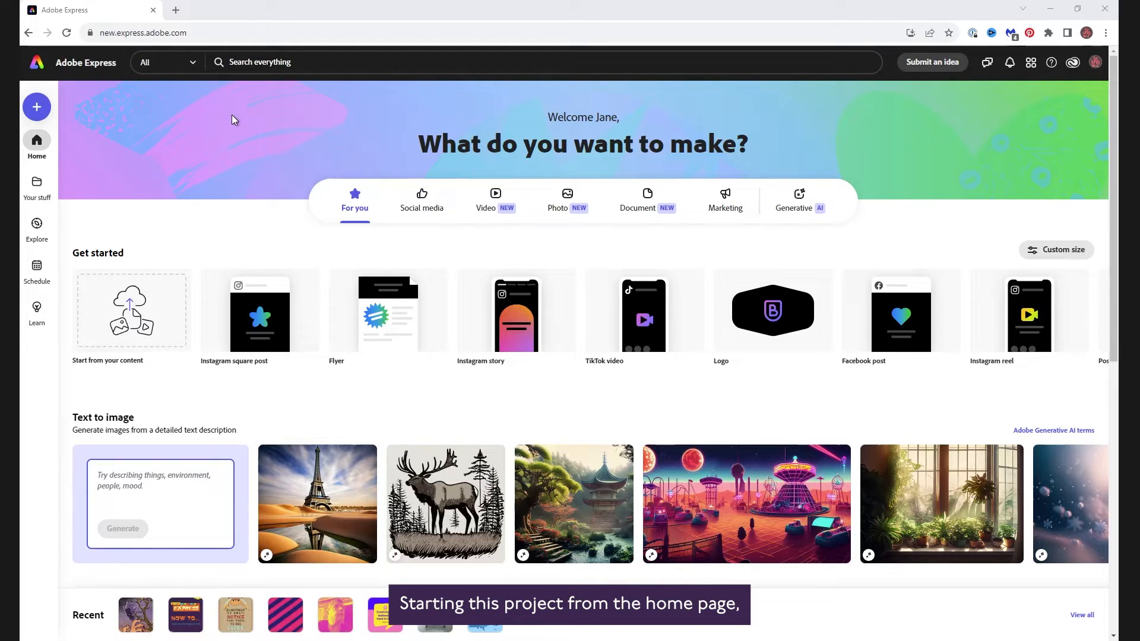
- Start a new Pinterest post design from scratch under the Social media category
{"action": "left_click", "coordinate": [424, 203]}
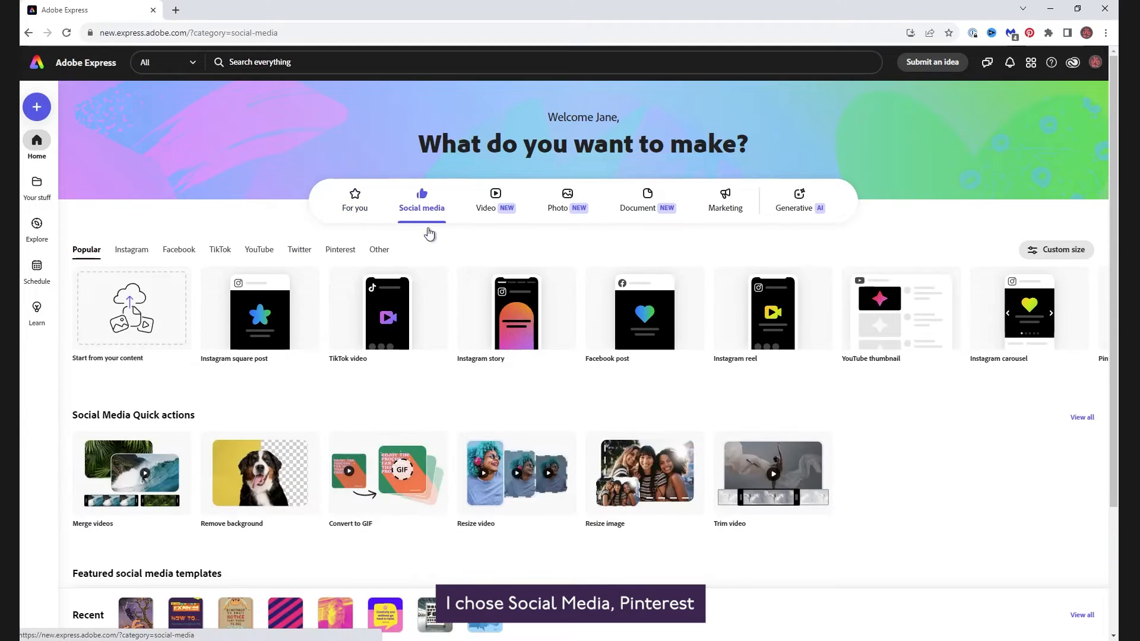
{"action": "left_click", "coordinate": [341, 250]}
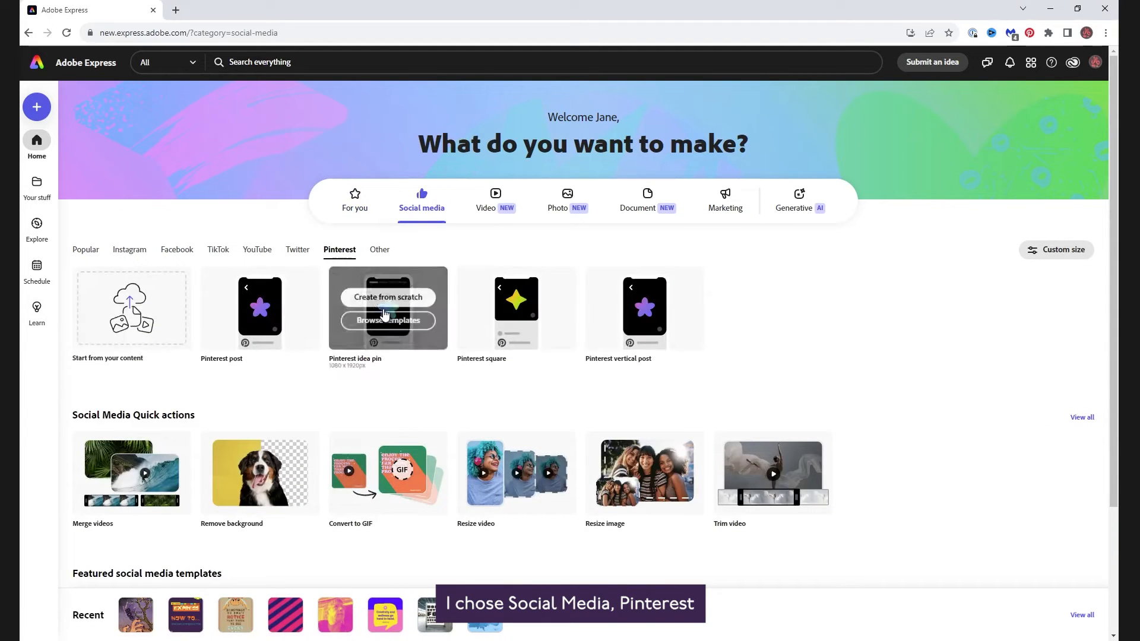
{"action": "left_click", "coordinate": [252, 296]}
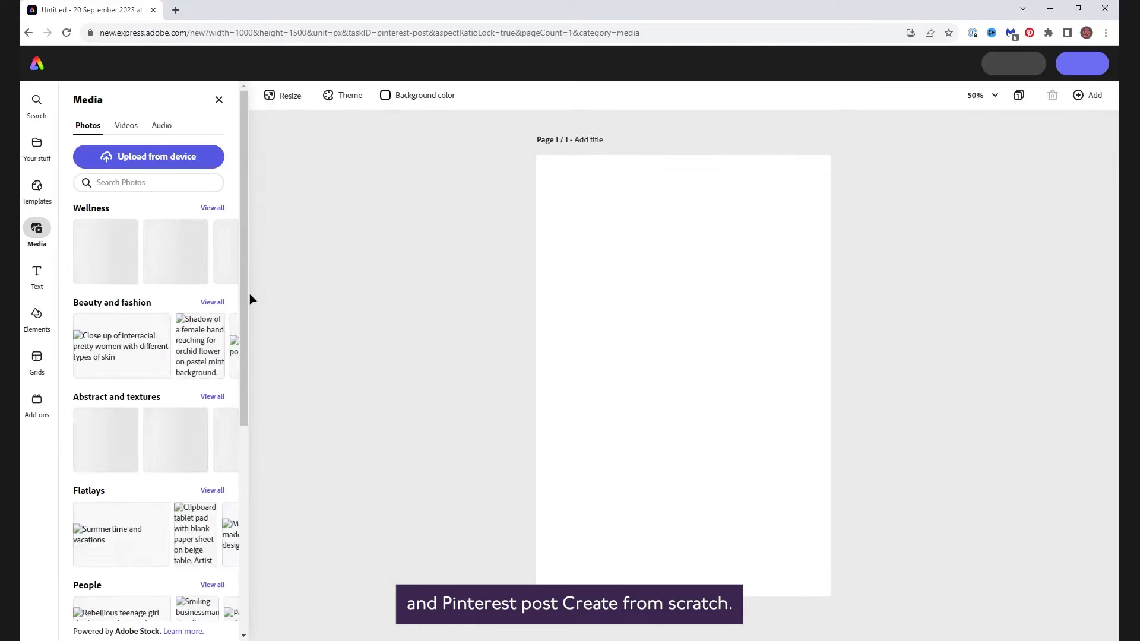
- Search the Elements design assets for "halloween"
{"action": "left_click", "coordinate": [37, 320]}
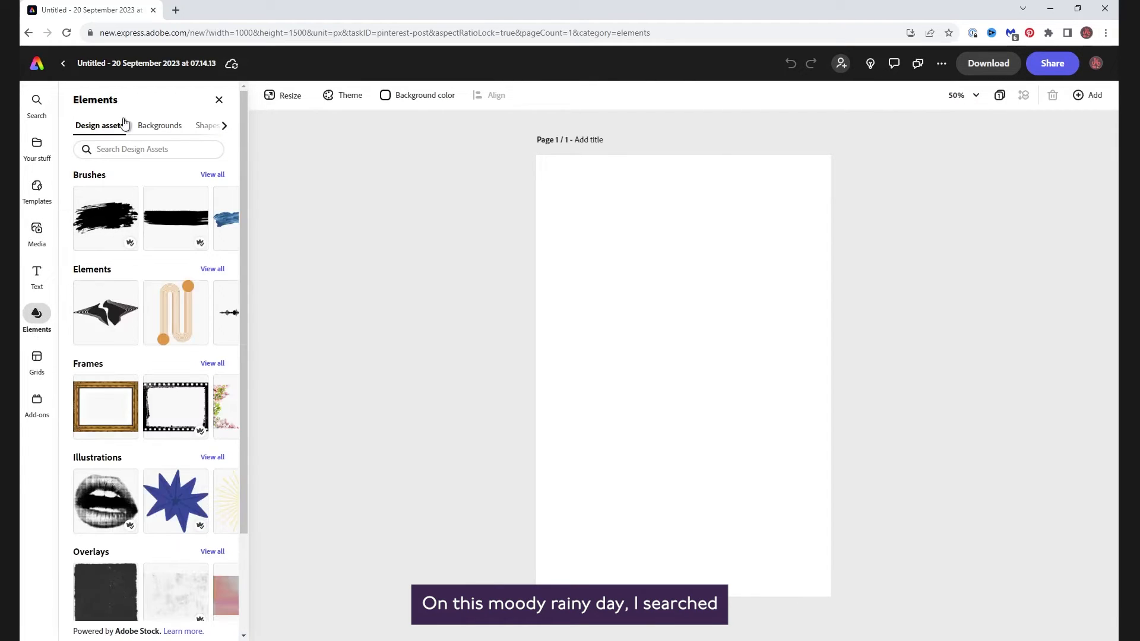
{"action": "left_click", "coordinate": [132, 148]}
{"action": "type", "text": "halloween"}
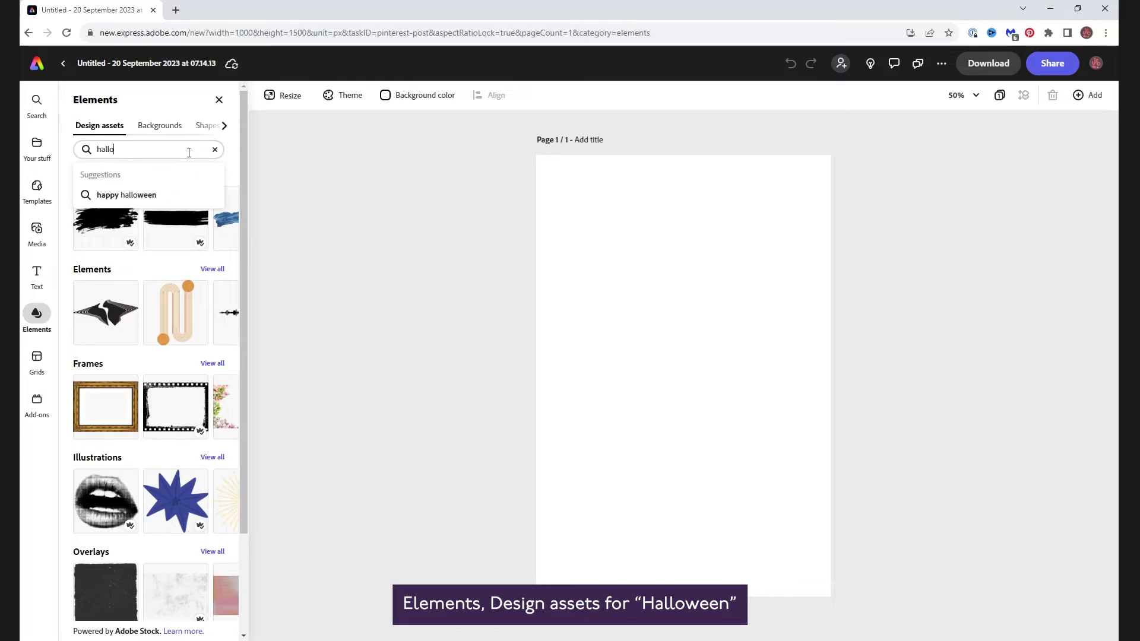
{"action": "key", "text": "Return"}
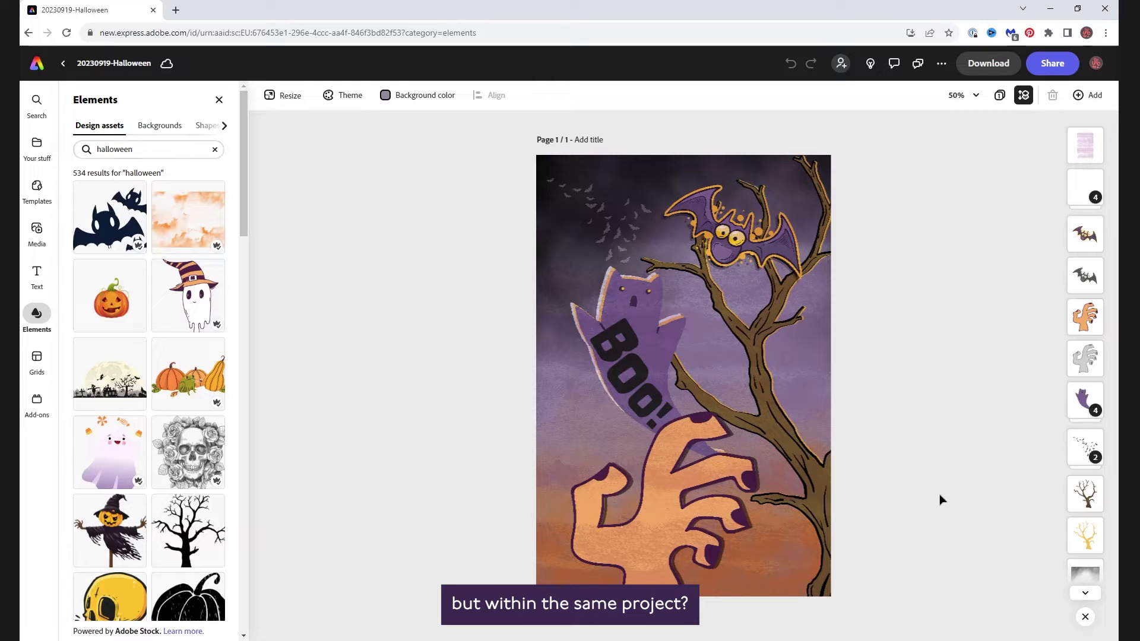
- Add a new blank page of the same size to the project
{"action": "left_click", "coordinate": [1094, 96]}
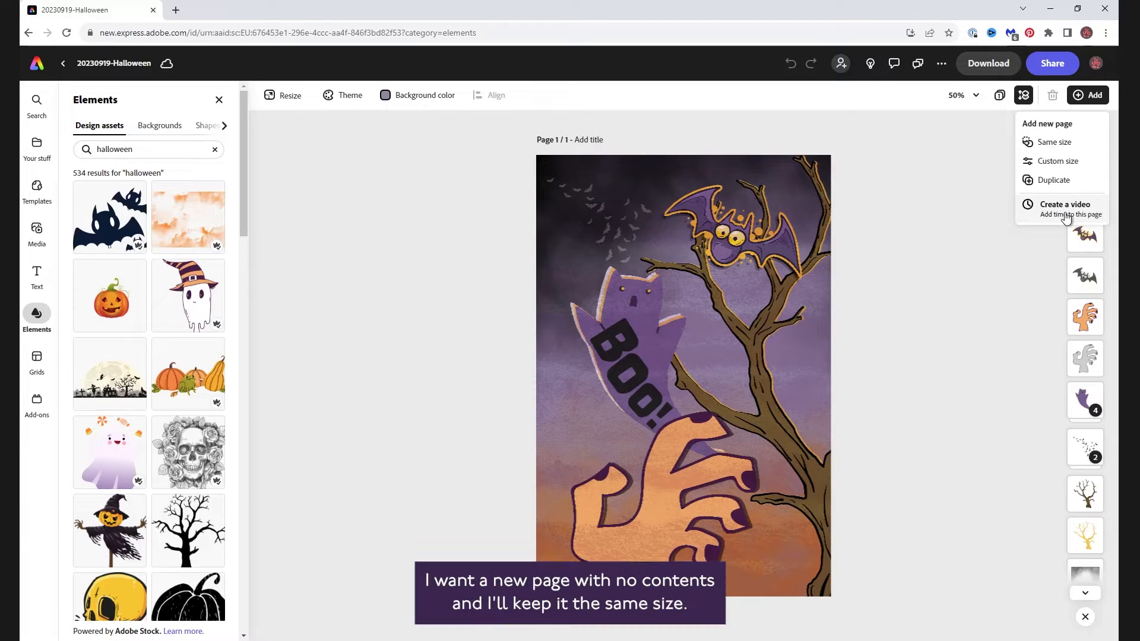
{"action": "left_click", "coordinate": [1056, 142]}
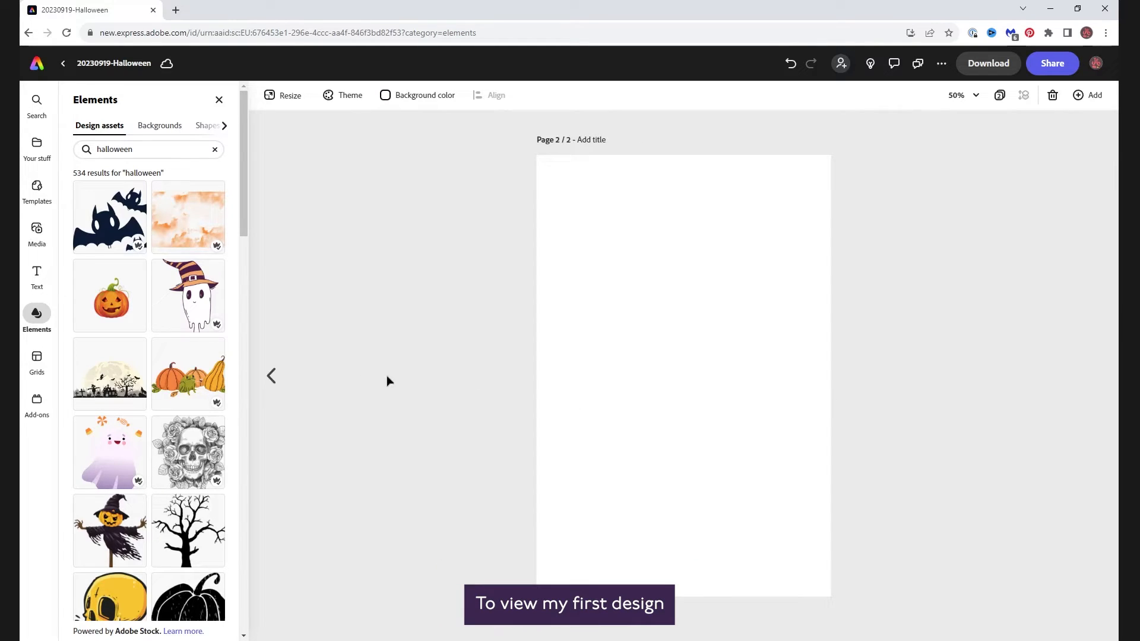
- Browse back to the first page and return to the second page
{"action": "left_click", "coordinate": [271, 389]}
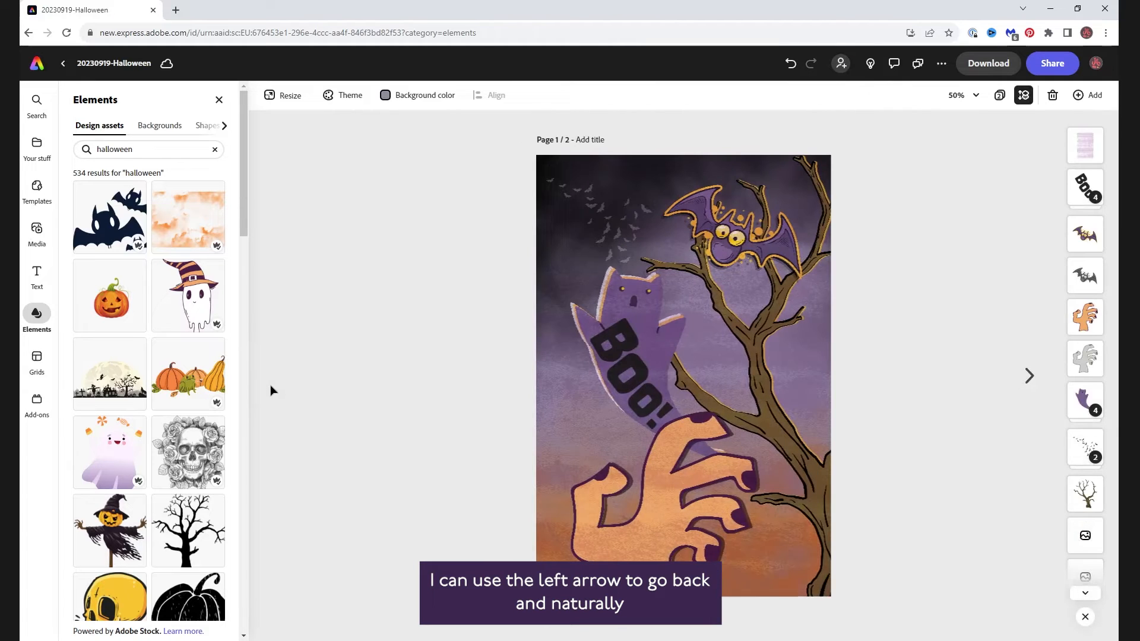
{"action": "left_click", "coordinate": [1029, 376]}
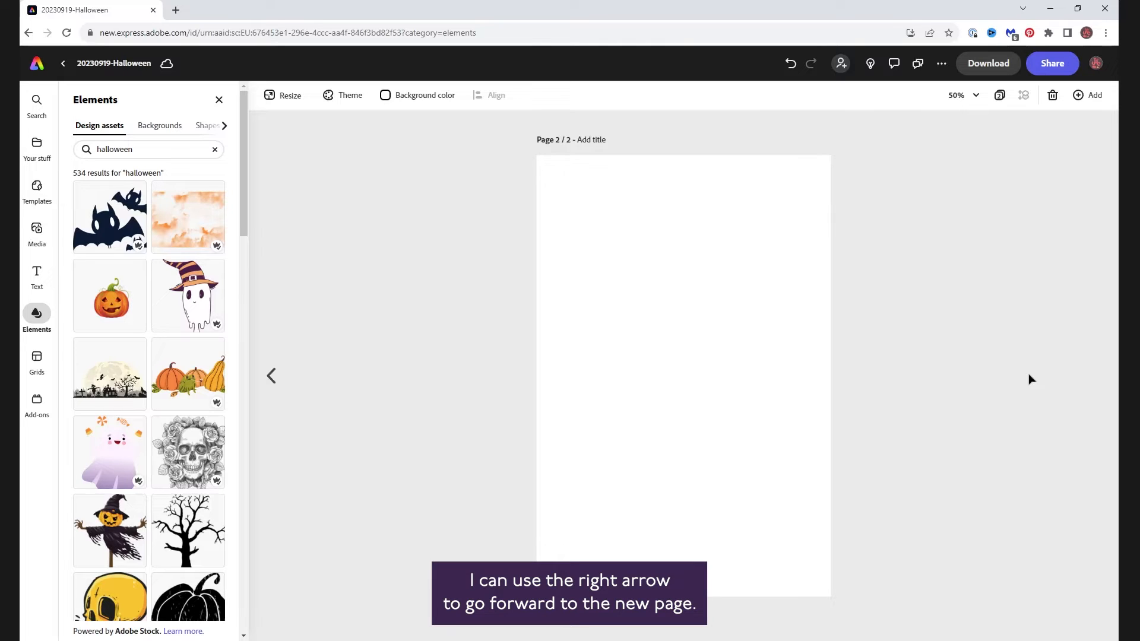
- Open the all-pages view and add another blank page after page 2
{"action": "left_click", "coordinate": [1000, 95]}
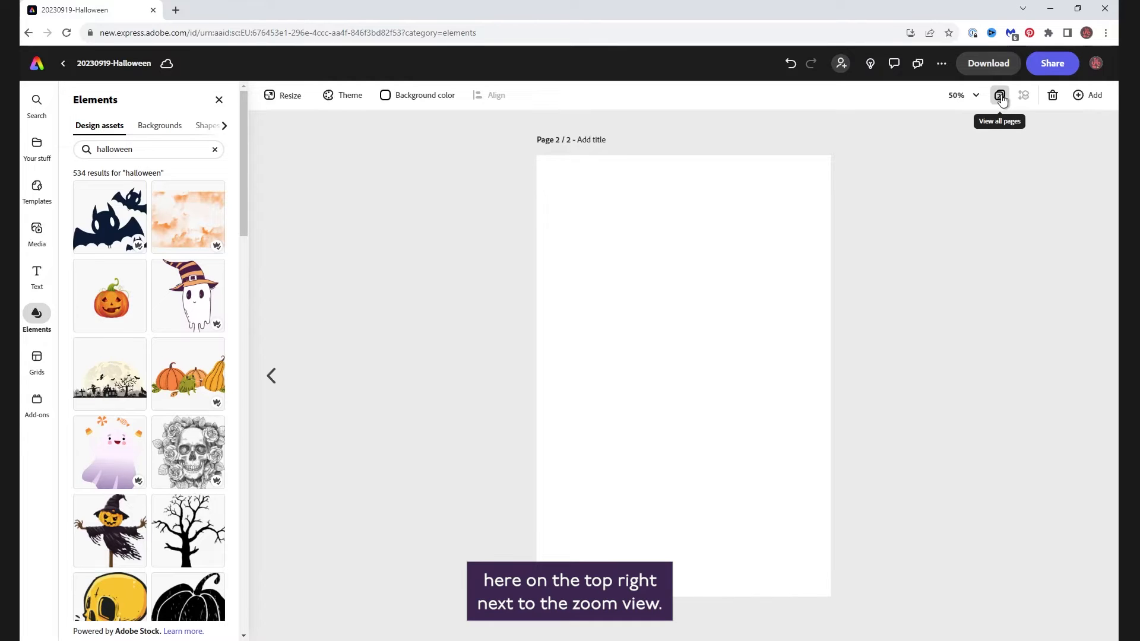
{"action": "left_click", "coordinate": [1000, 96]}
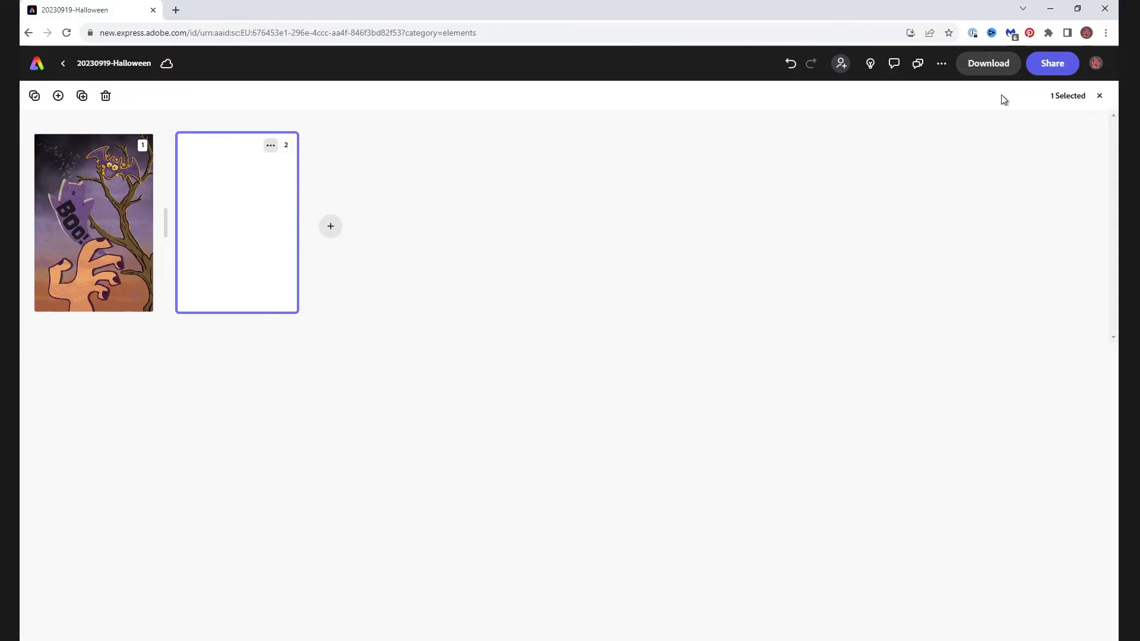
{"action": "left_click", "coordinate": [331, 227]}
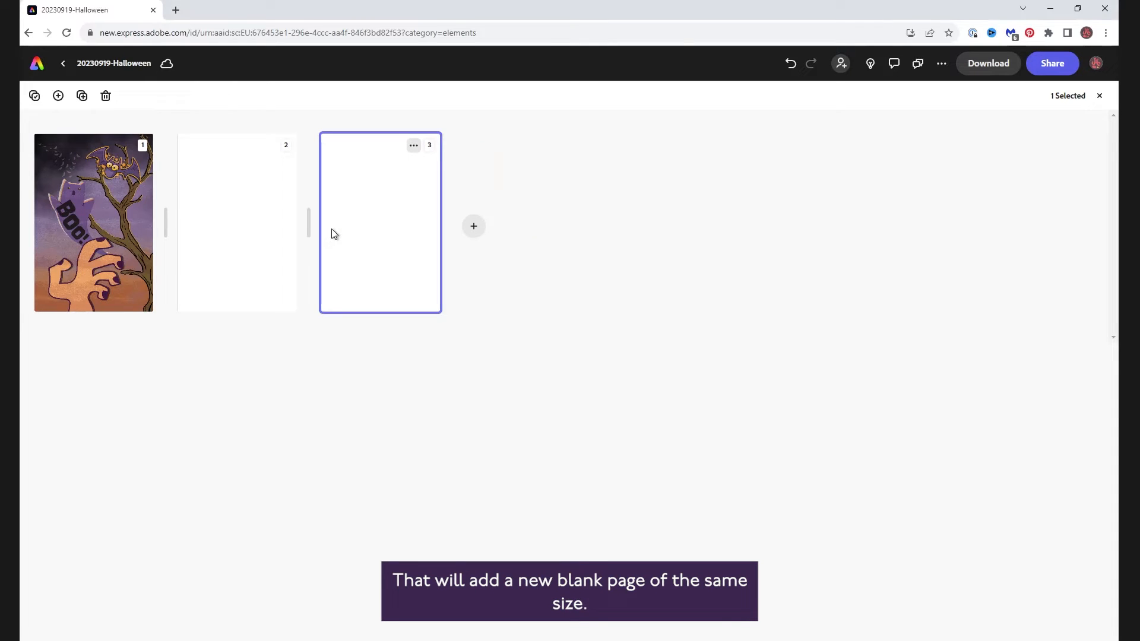
- Add a new custom-size page of 1080 by 1080 px
{"action": "left_click", "coordinate": [59, 97]}
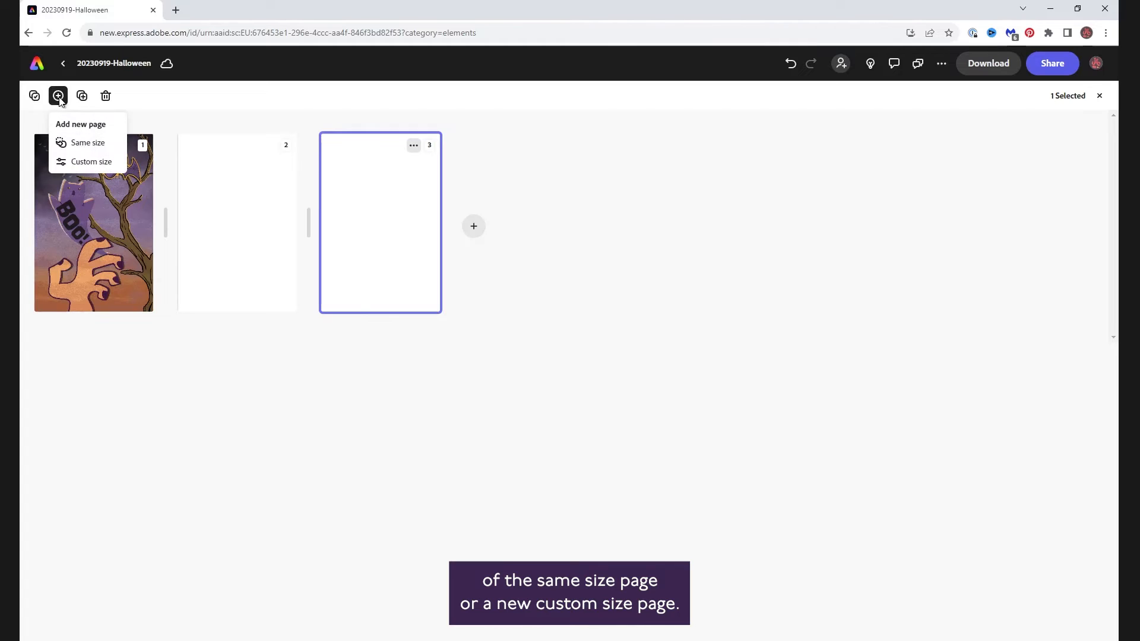
{"action": "left_click", "coordinate": [93, 169]}
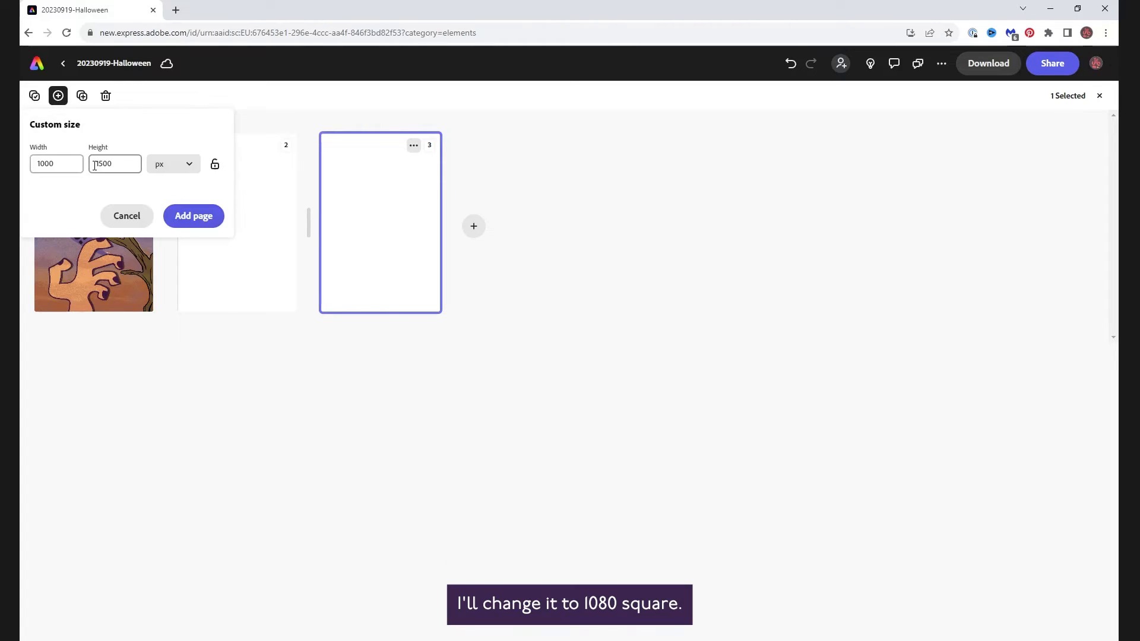
{"action": "double_click", "coordinate": [57, 163]}
{"action": "type", "text": "1080"}
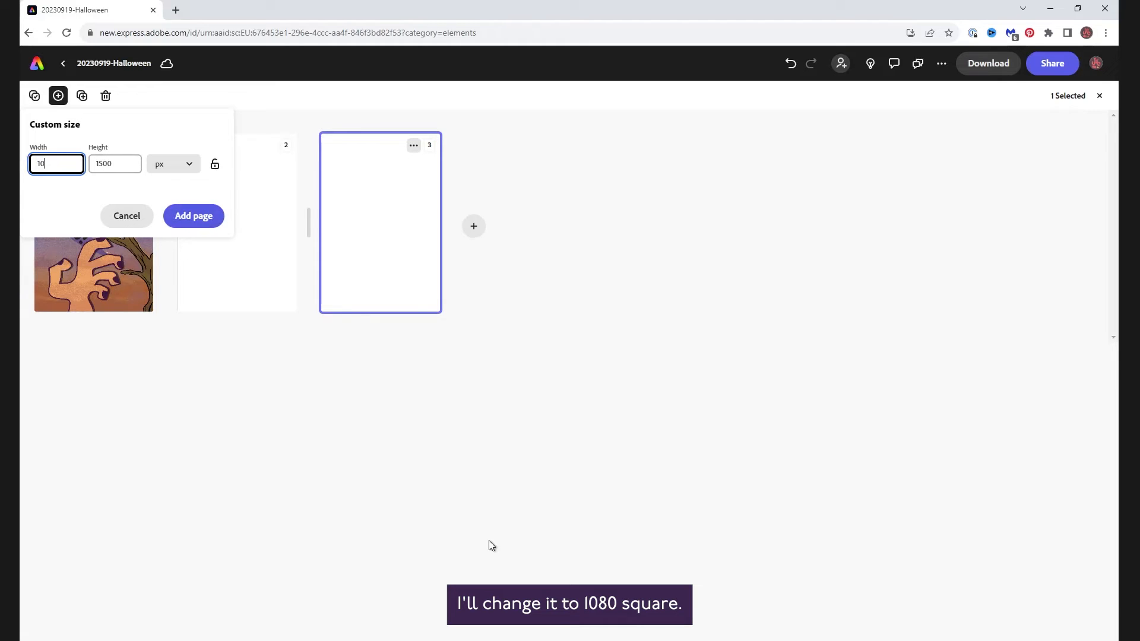
{"action": "key", "text": "Tab"}
{"action": "type", "text": "1080"}
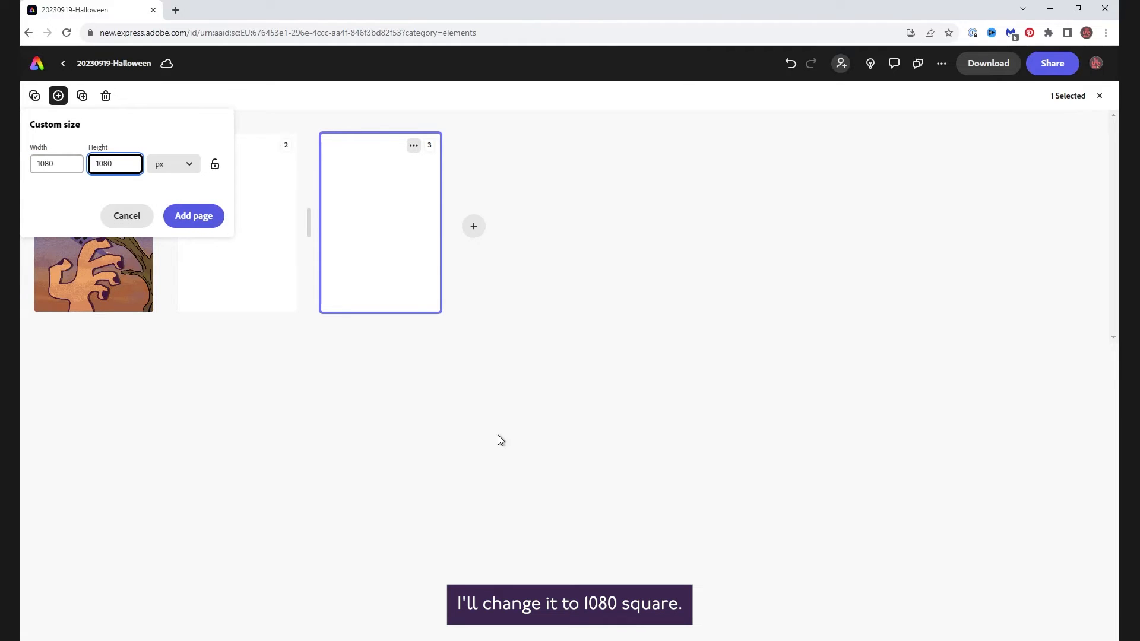
{"action": "left_click", "coordinate": [196, 218]}
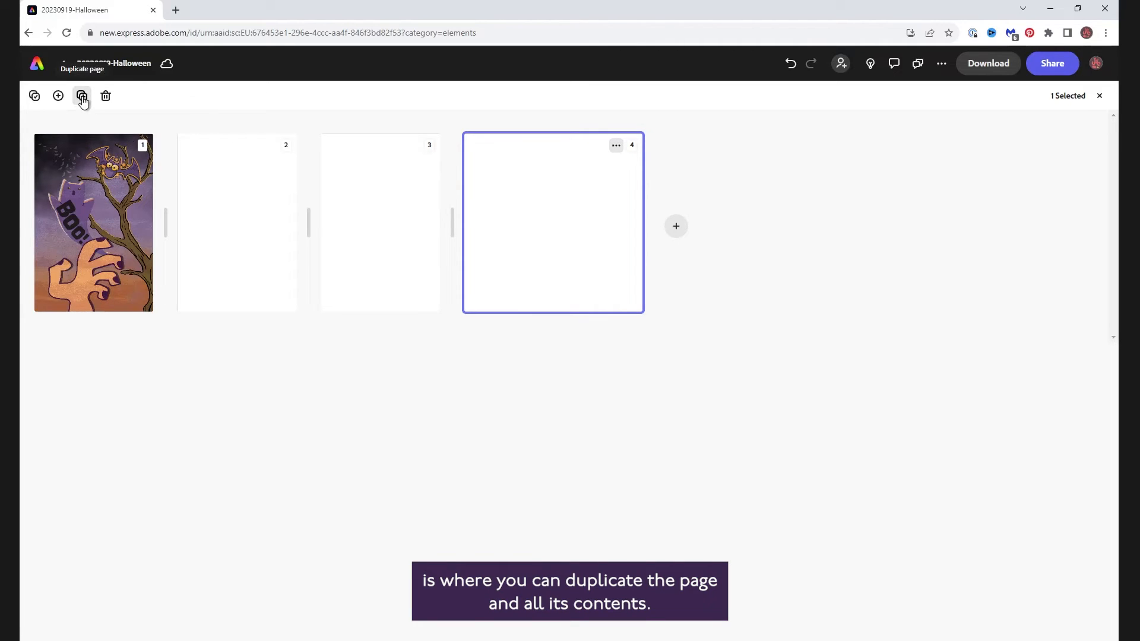
- Select the first Halloween page and duplicate it
{"action": "left_click", "coordinate": [76, 189]}
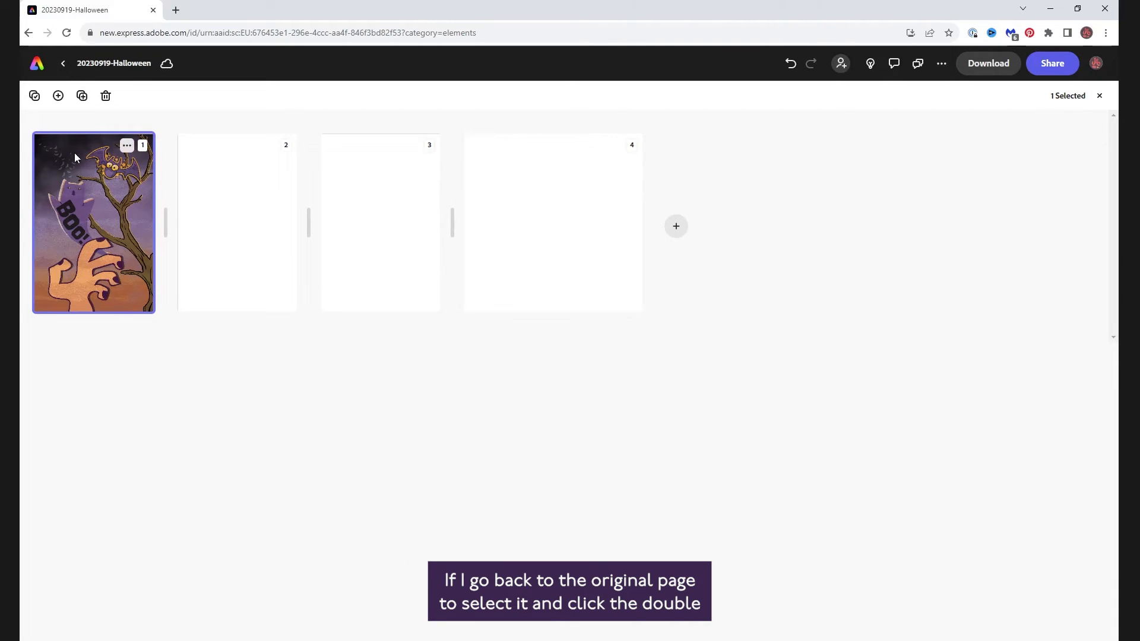
{"action": "left_click", "coordinate": [81, 103]}
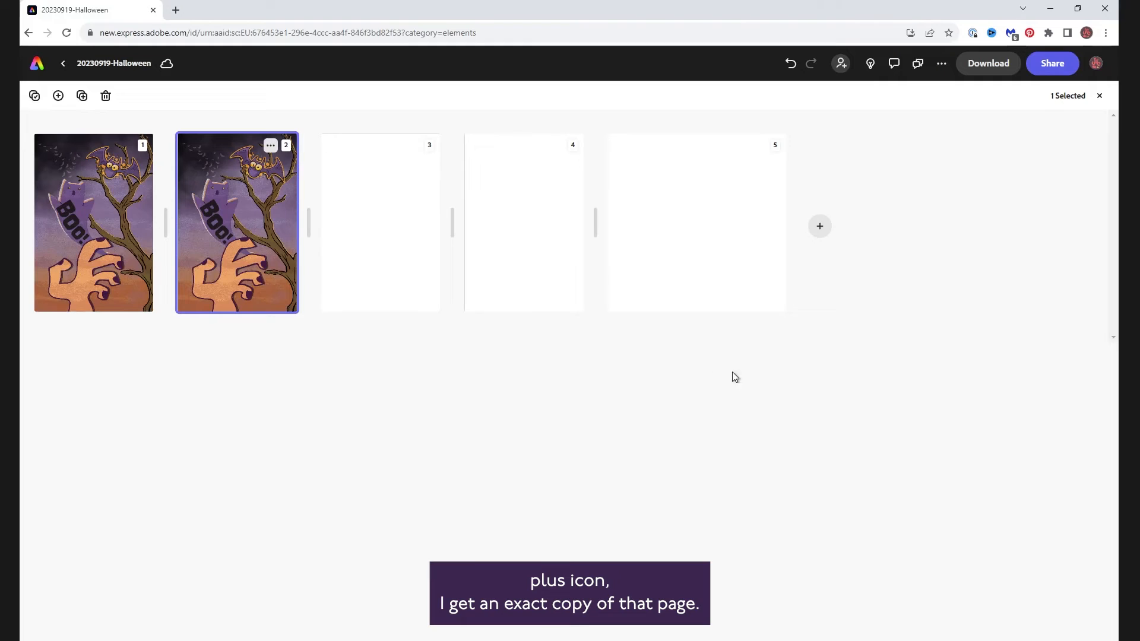
- Select the square fifth page and delete it
{"action": "left_click", "coordinate": [738, 217]}
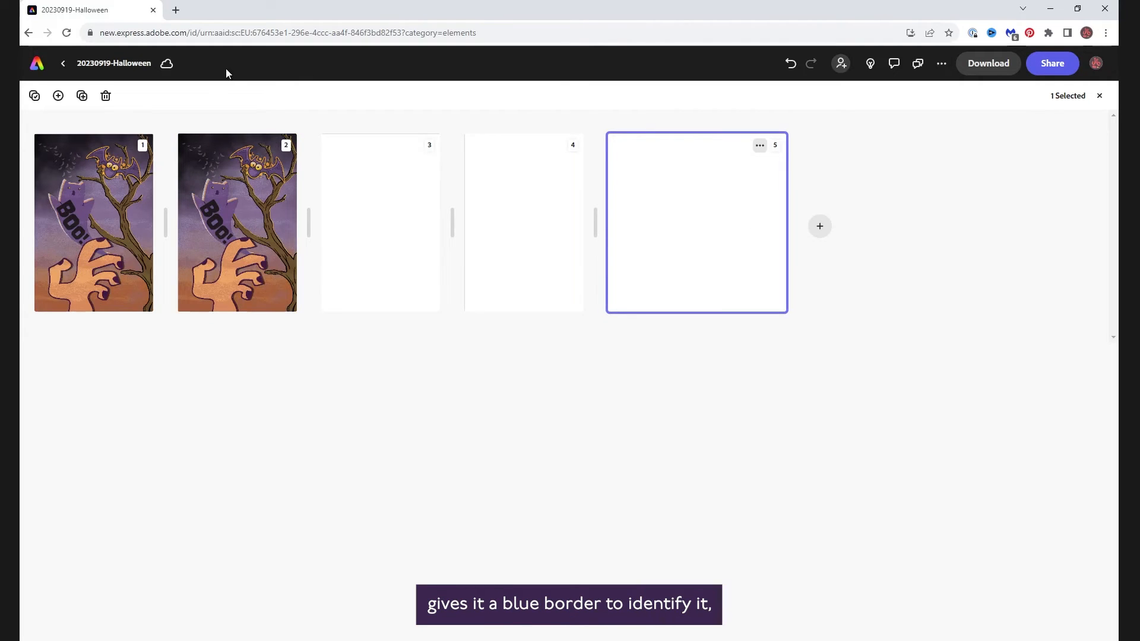
{"action": "left_click", "coordinate": [103, 99]}
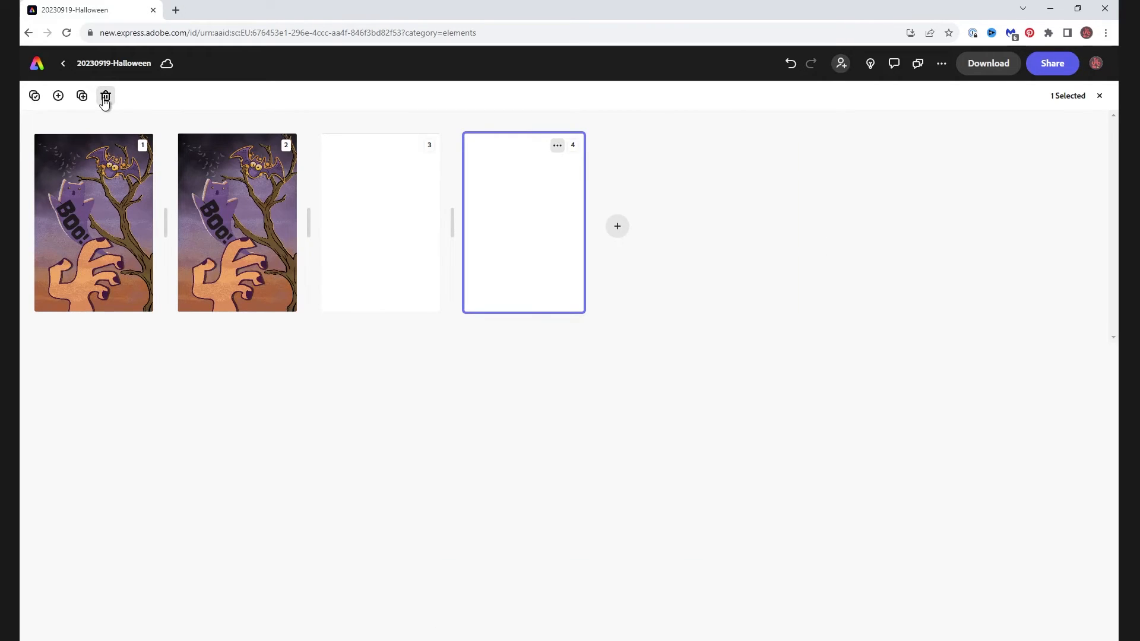
- Select the duplicated second page and the fourth blank page together and delete them
{"action": "left_click", "coordinate": [559, 149]}
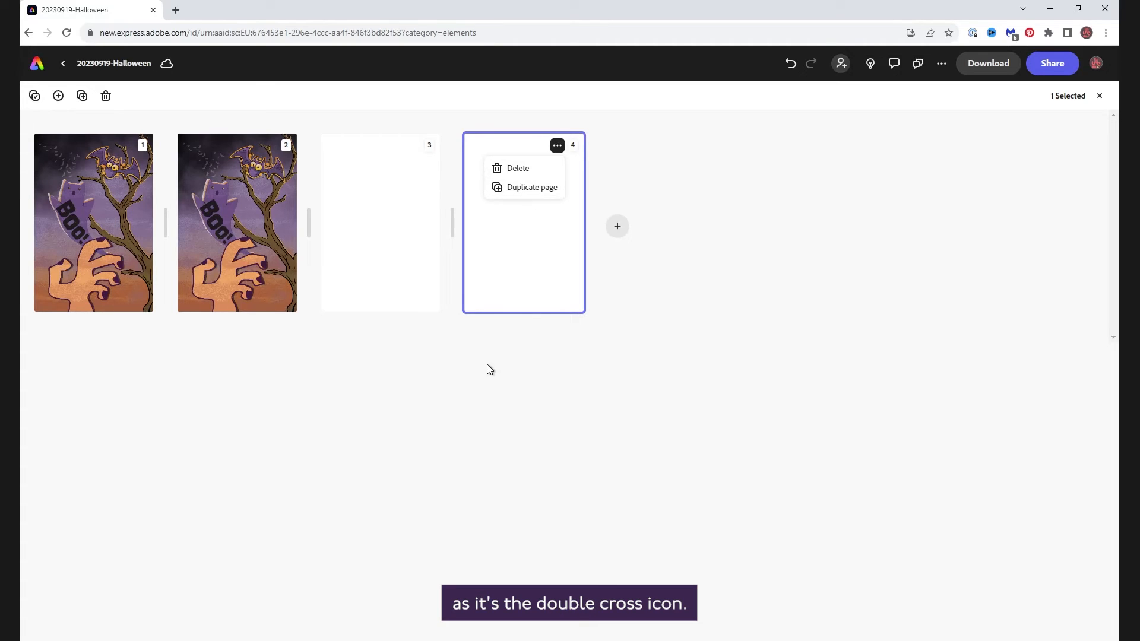
{"action": "left_click", "coordinate": [330, 146]}
{"action": "left_click", "coordinate": [333, 145]}
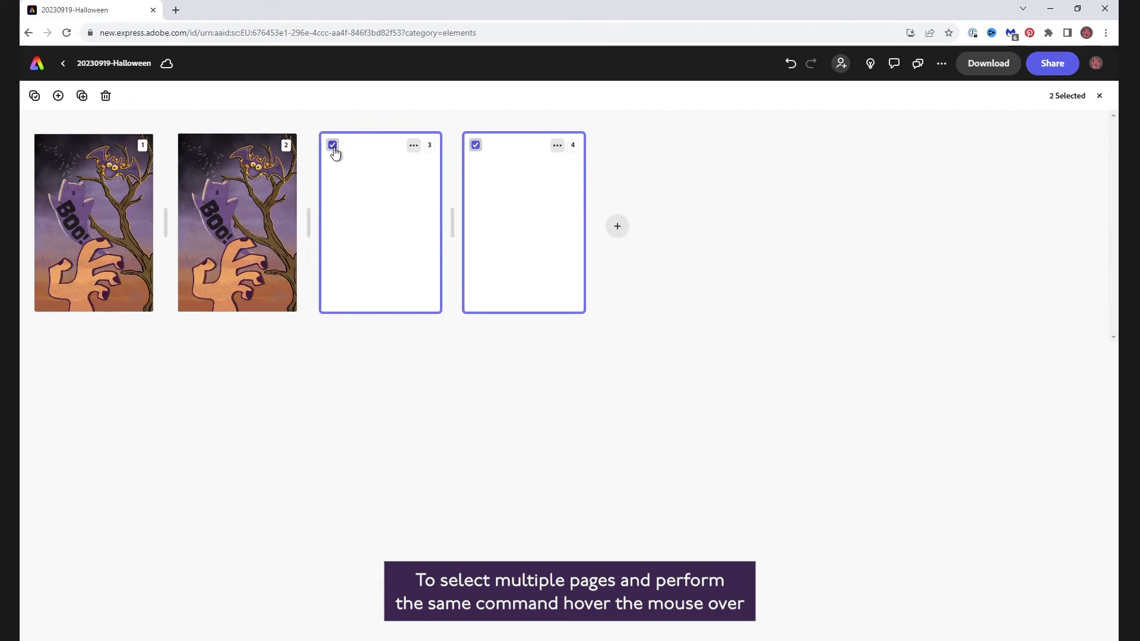
{"action": "left_click", "coordinate": [189, 145]}
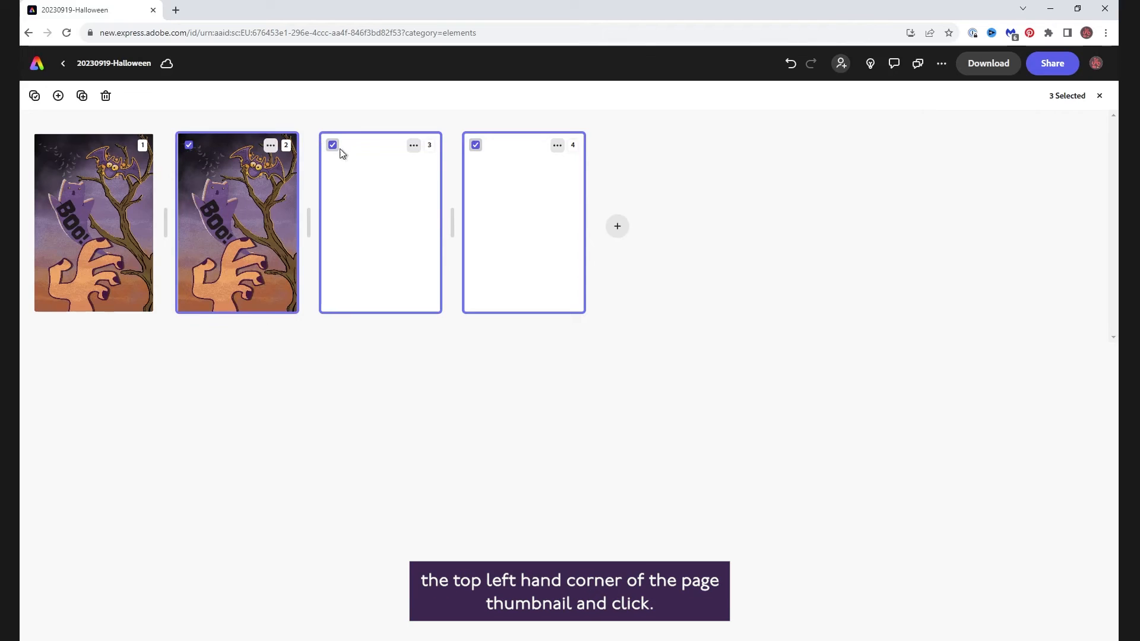
{"action": "left_click", "coordinate": [332, 146]}
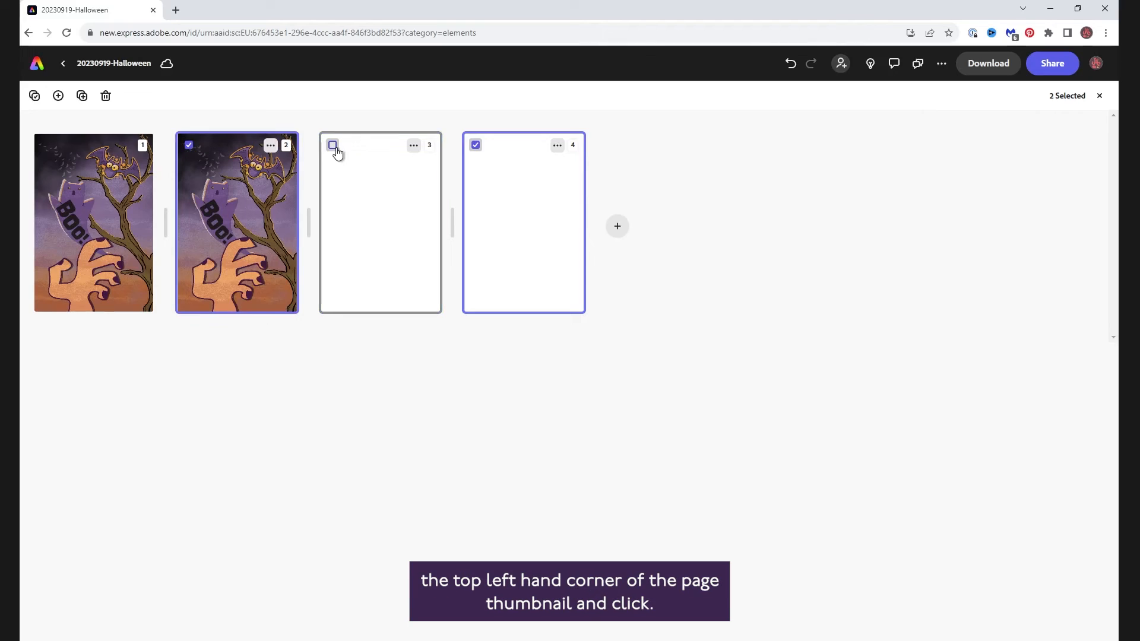
{"action": "left_click", "coordinate": [106, 96]}
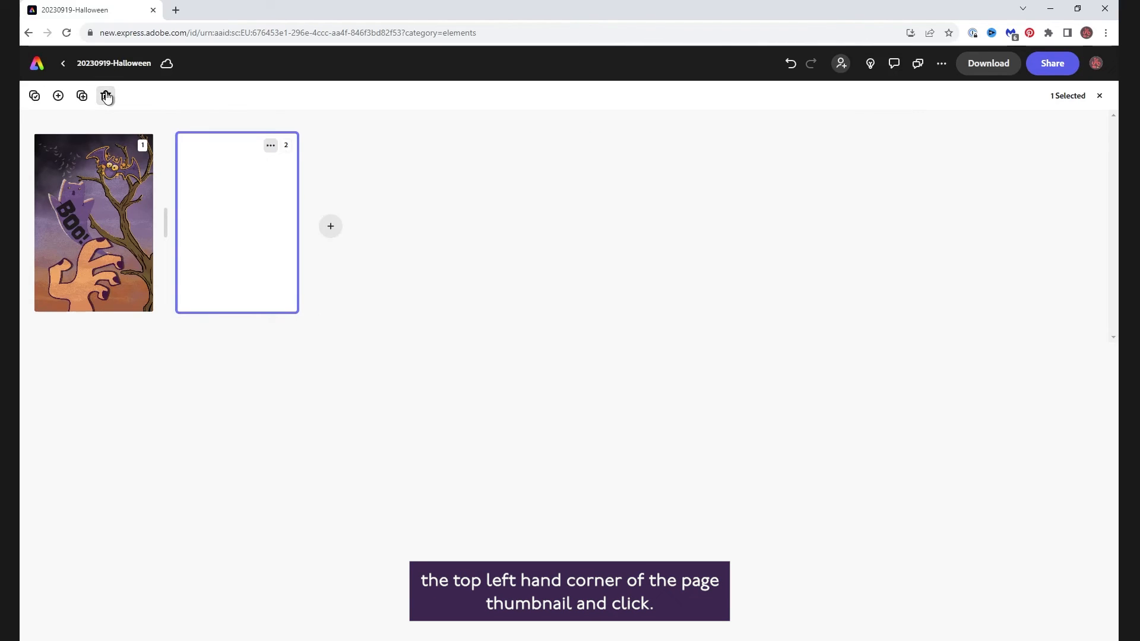
- Select all pages and duplicate them
{"action": "left_click", "coordinate": [35, 97]}
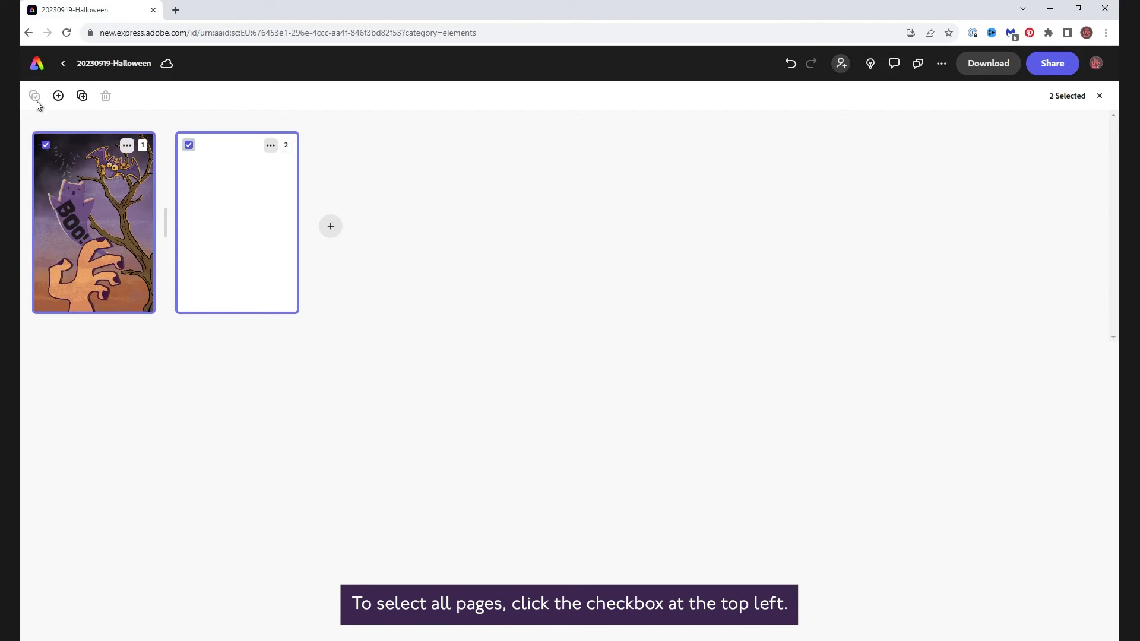
{"action": "left_click", "coordinate": [83, 96]}
- Move the blank third page into second position and open page 3 in the editor
{"action": "left_click", "coordinate": [189, 145]}
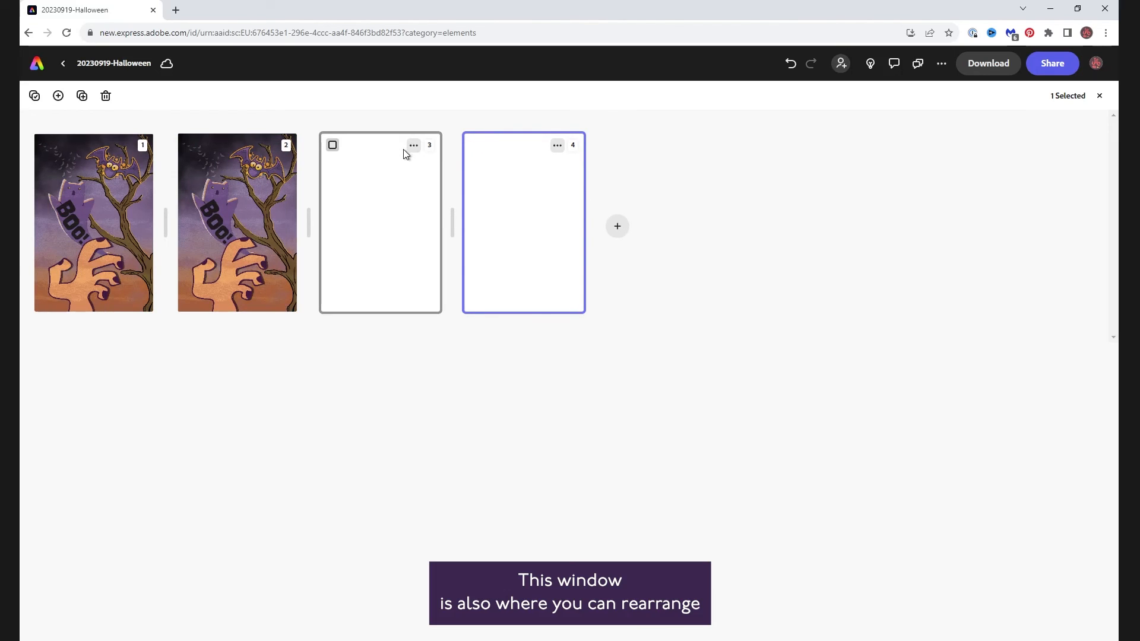
{"action": "left_click", "coordinate": [404, 149]}
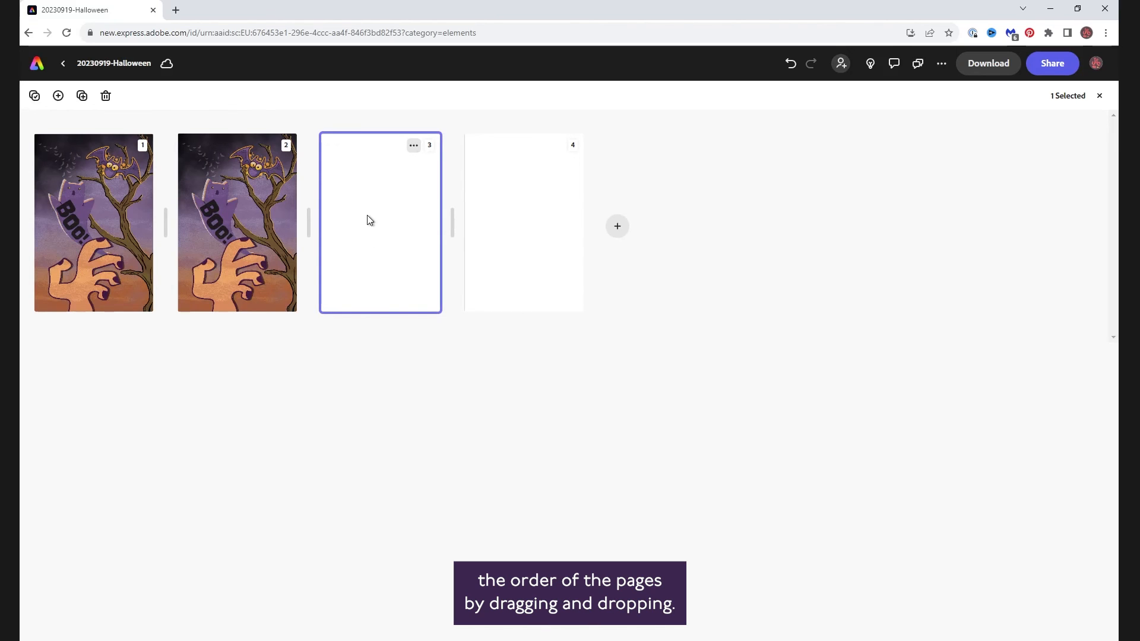
{"action": "left_click_drag", "start_coordinate": [365, 197], "coordinate": [226, 223]}
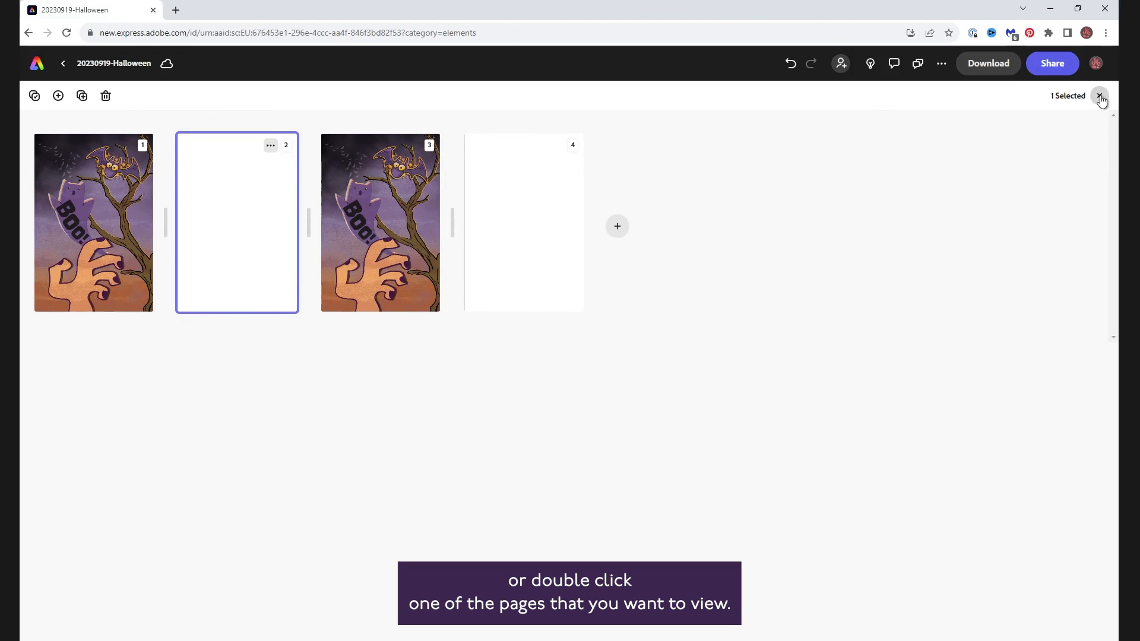
{"action": "double_click", "coordinate": [385, 187]}
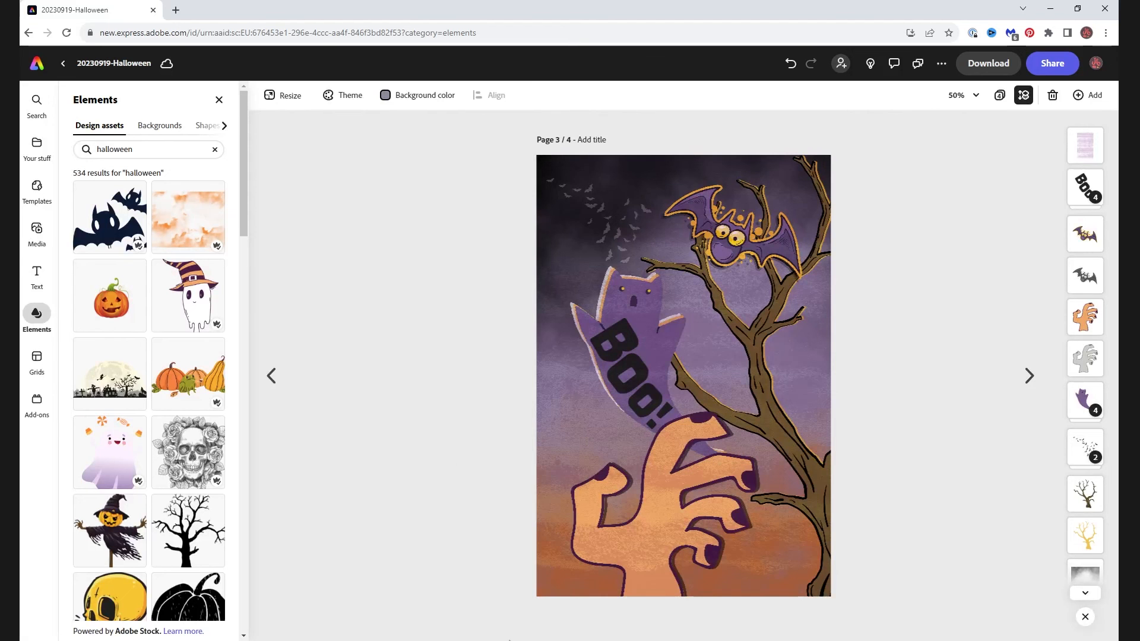